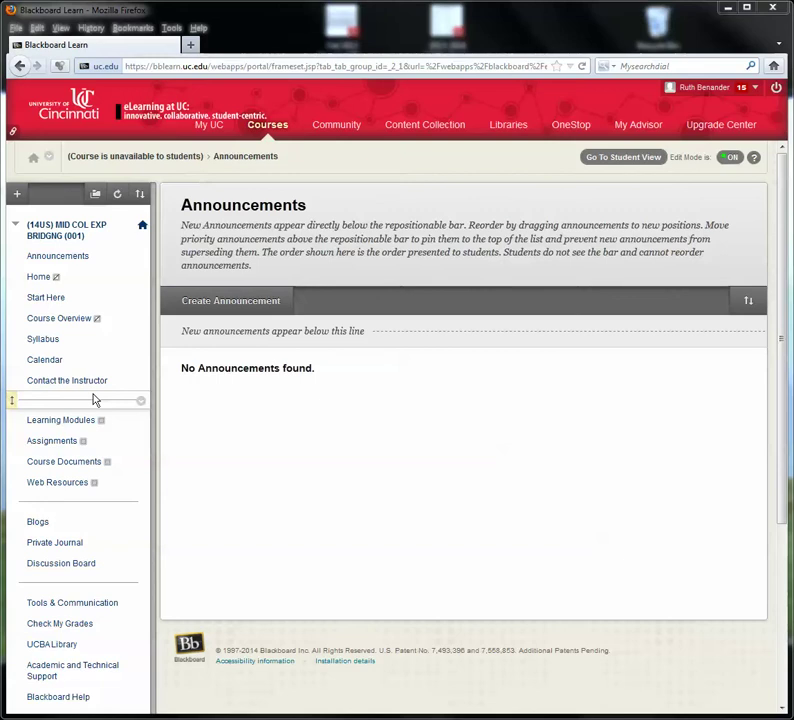
Open the Start Here area, showing its Getting Started item
left_click(50, 298)
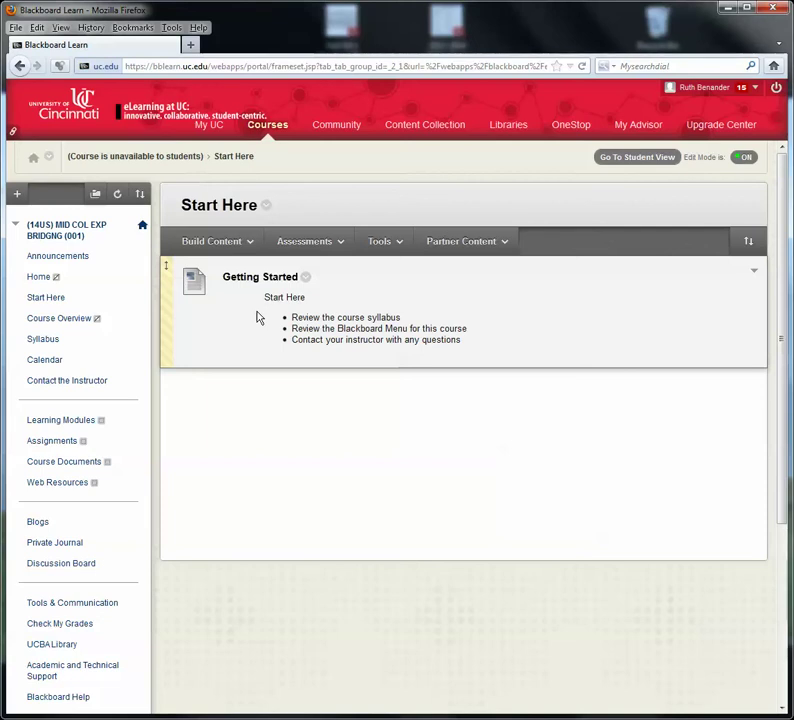
Go to Contact the Instructor, start a new contact, then cancel back to the empty Contacts list
left_click(85, 383)
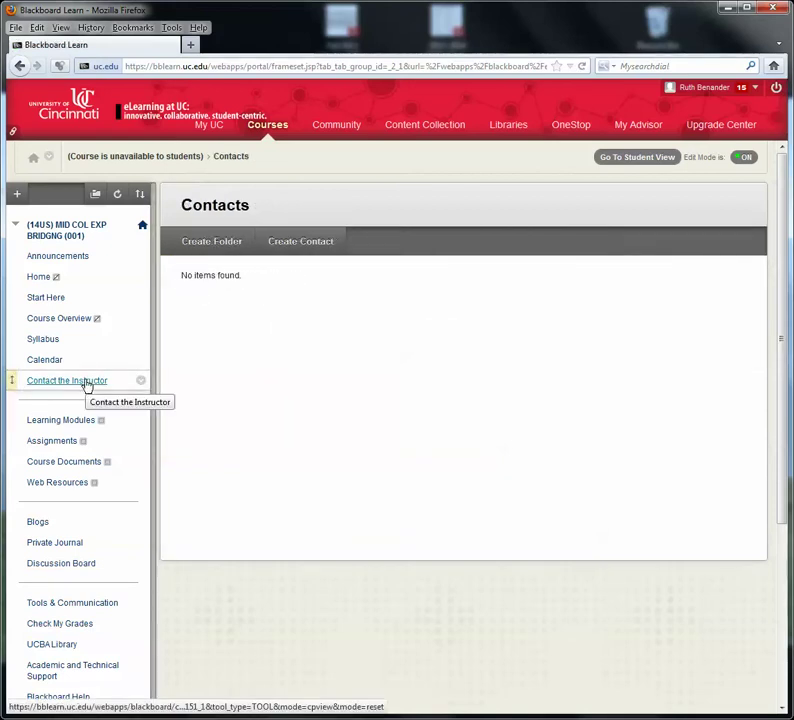
left_click(297, 245)
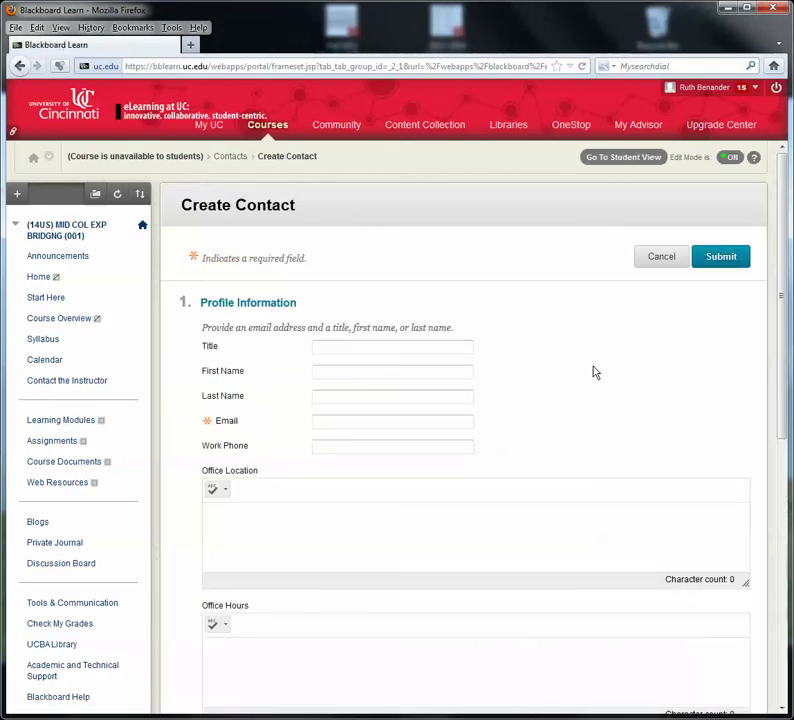
left_click(660, 256)
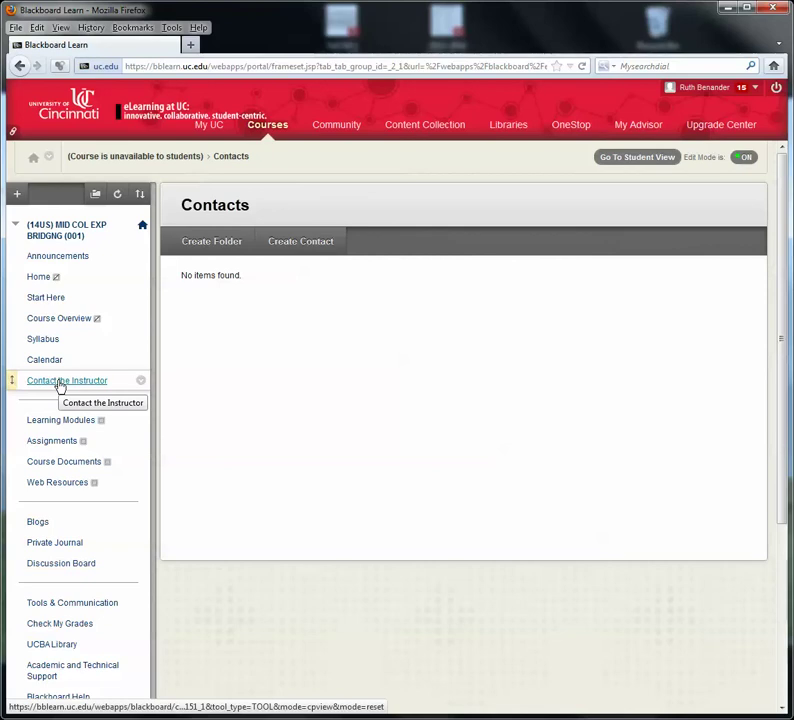
Open the Syllabus area and review its Build Content options
left_click(40, 342)
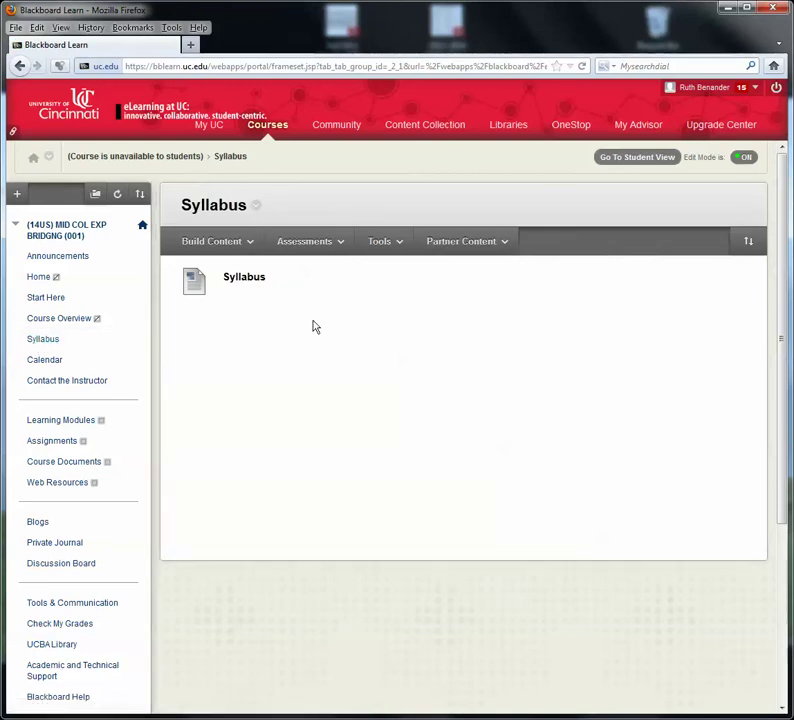
left_click(248, 243)
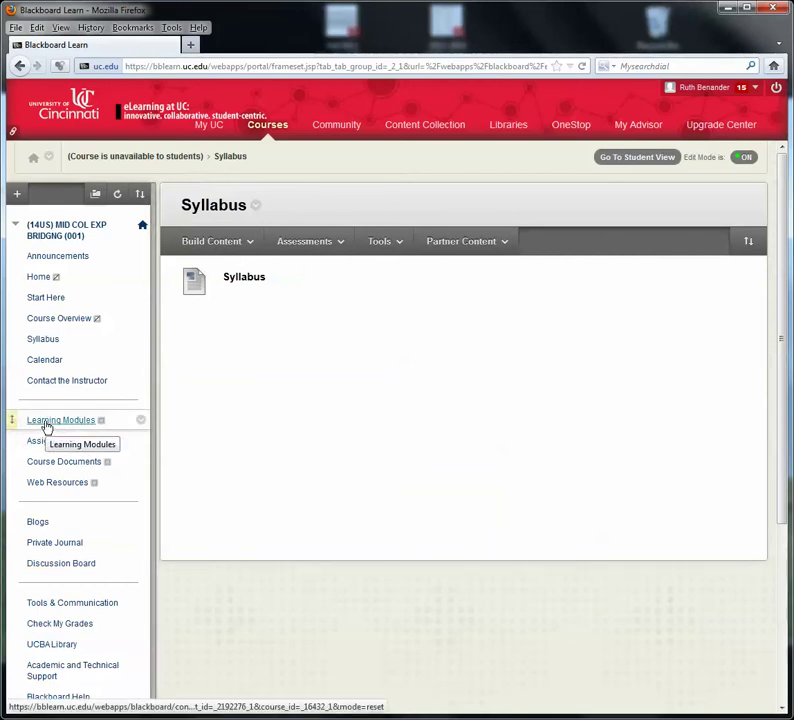
Open the empty Learning Modules area and review its Build Content options
left_click(45, 424)
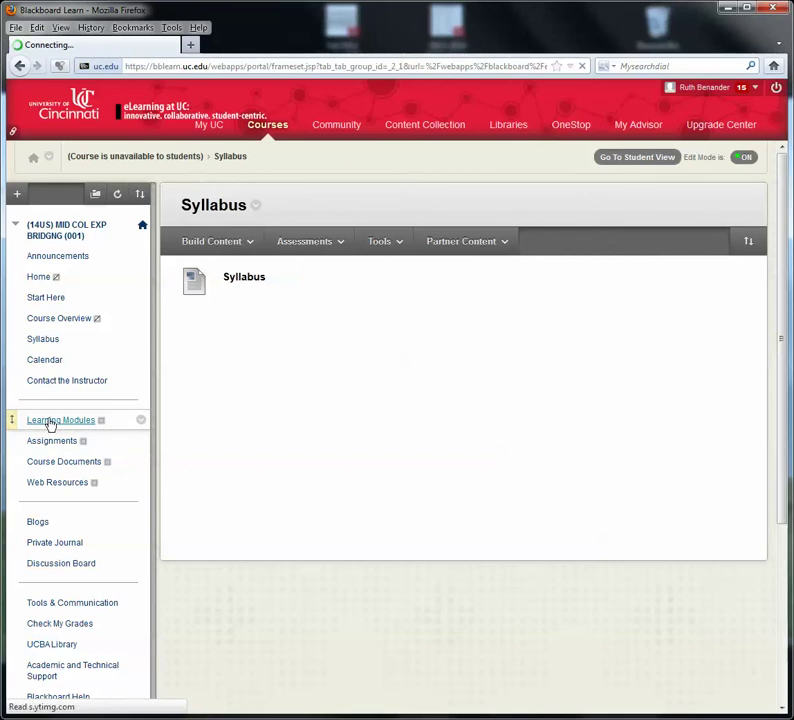
left_click(246, 244)
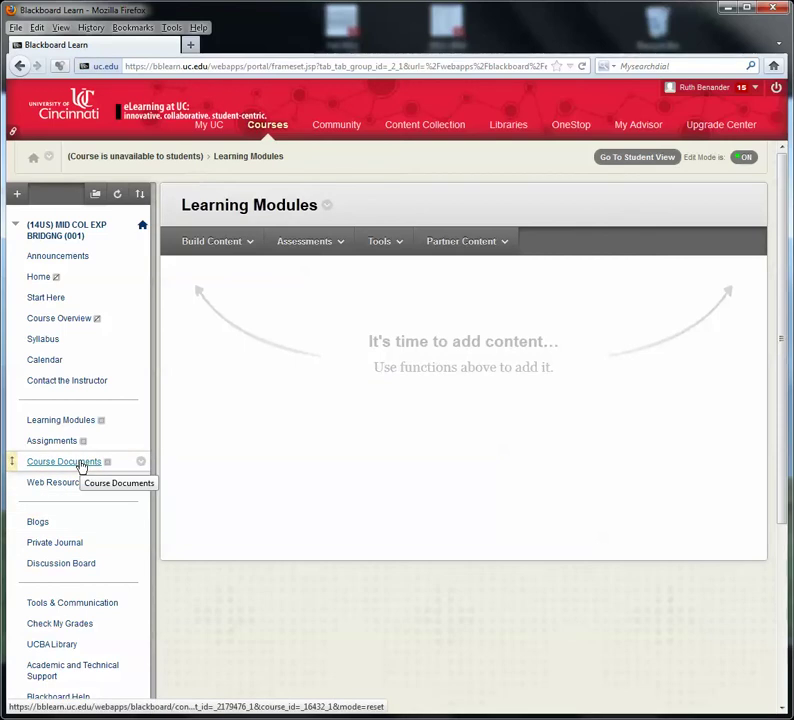
left_click(141, 465)
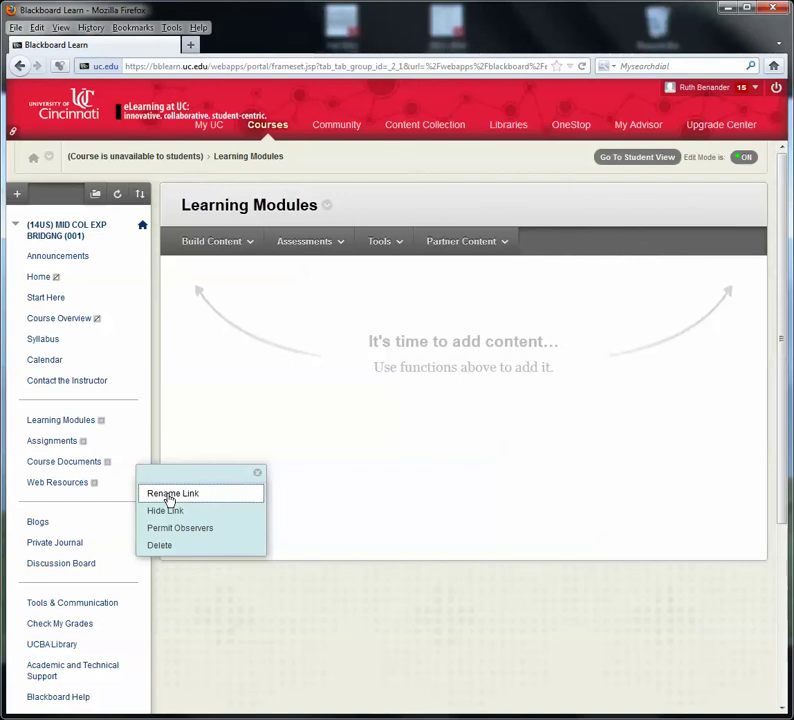
left_click(170, 494)
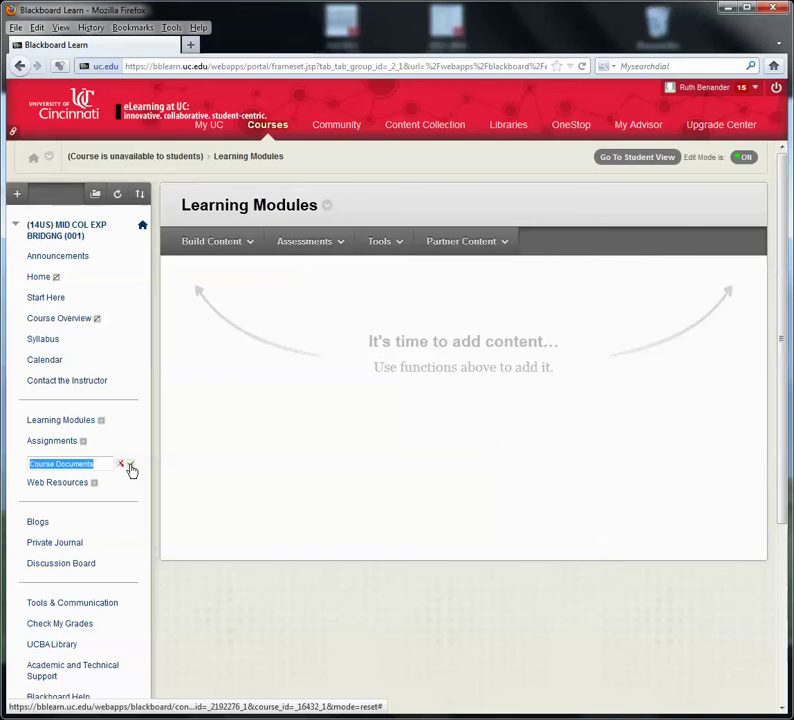
left_click(131, 468)
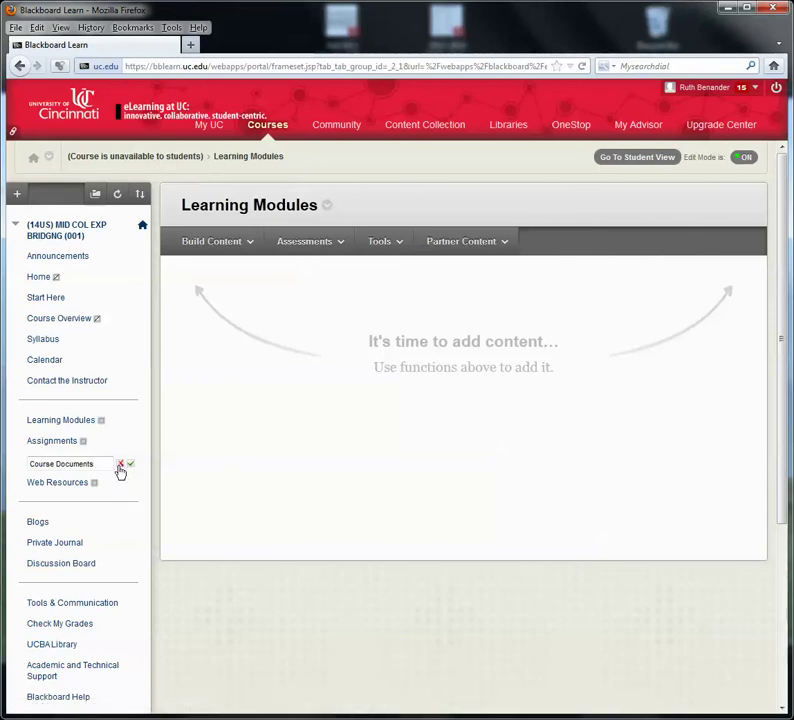
left_click(120, 467)
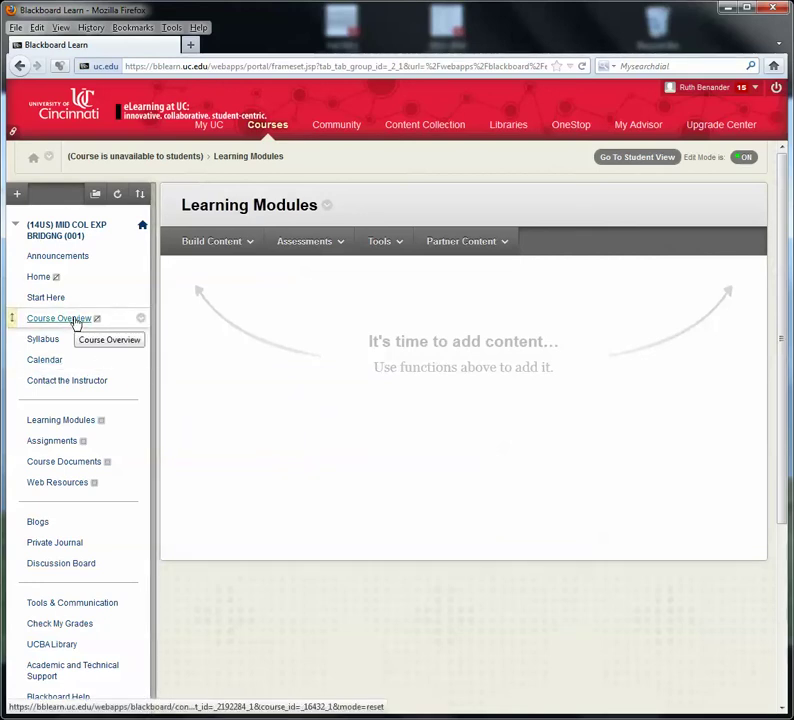
Bring up the hidden Course Overview link's context menu with its Show Link option
left_click(141, 320)
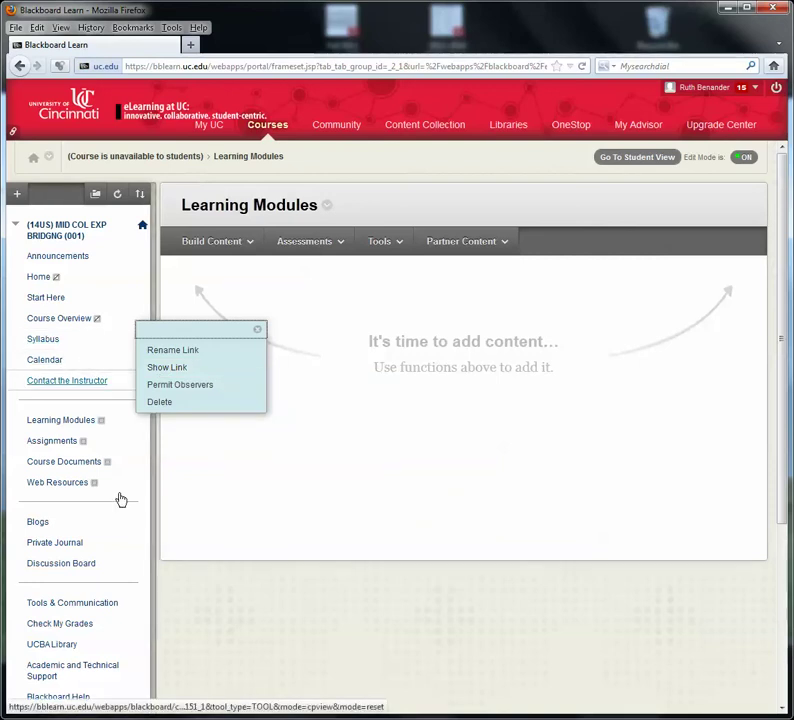
mouse_move(149, 644)
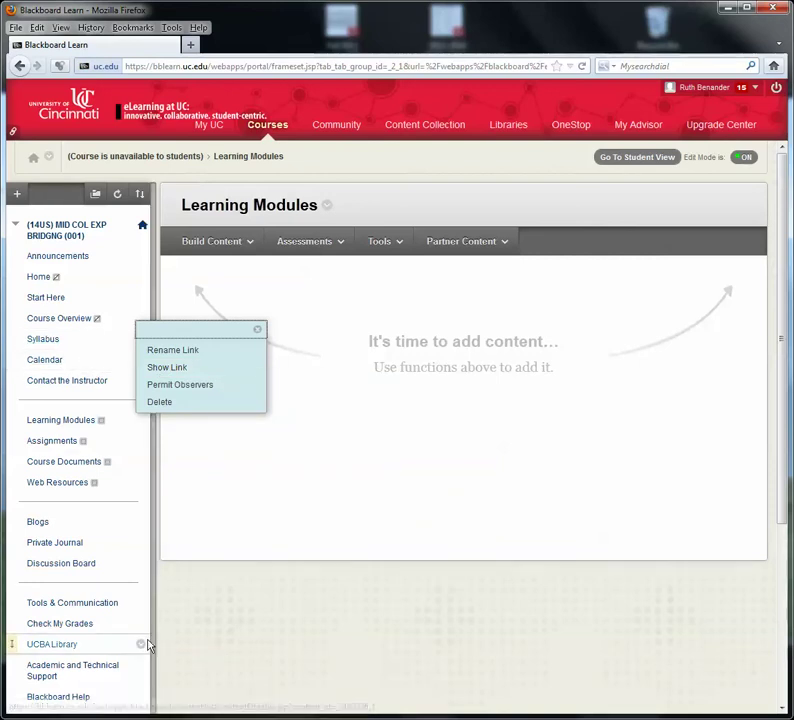
Dismiss the Course Overview menu and scroll down to the Control Panel's Customization section
left_click(624, 624)
scroll(790, 493, "down", 5)
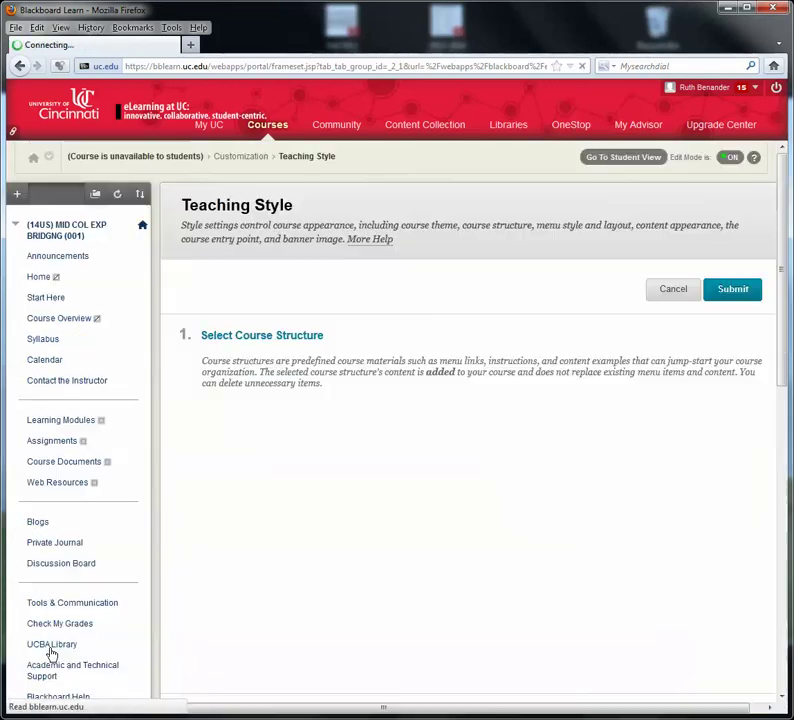
scroll(316, 588, "down", 6)
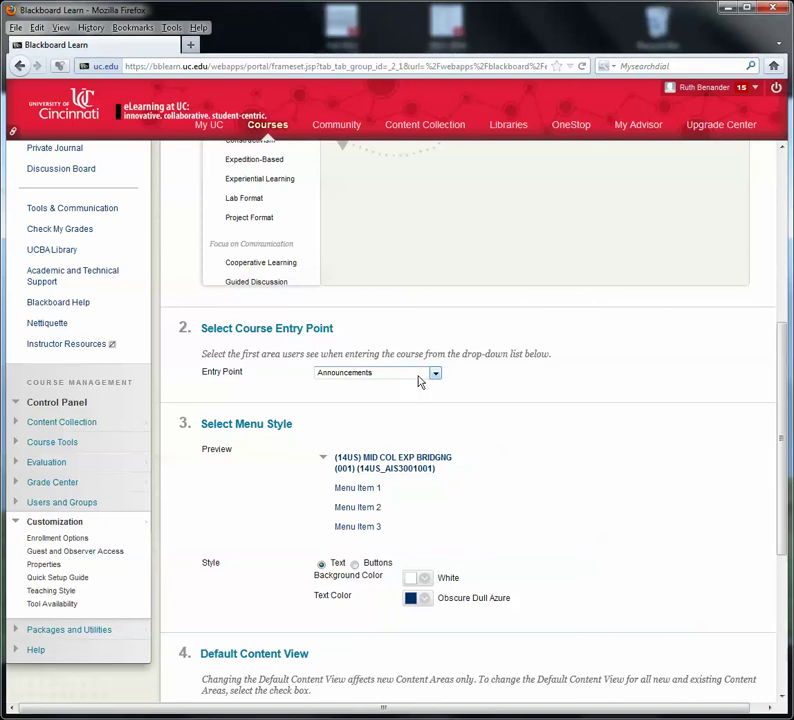
left_click(435, 374)
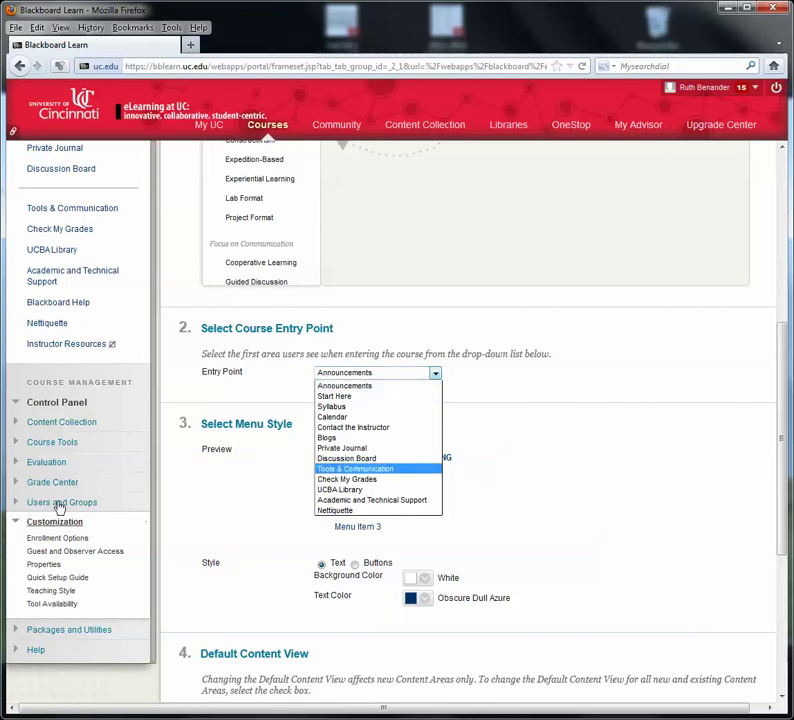
left_click(16, 519)
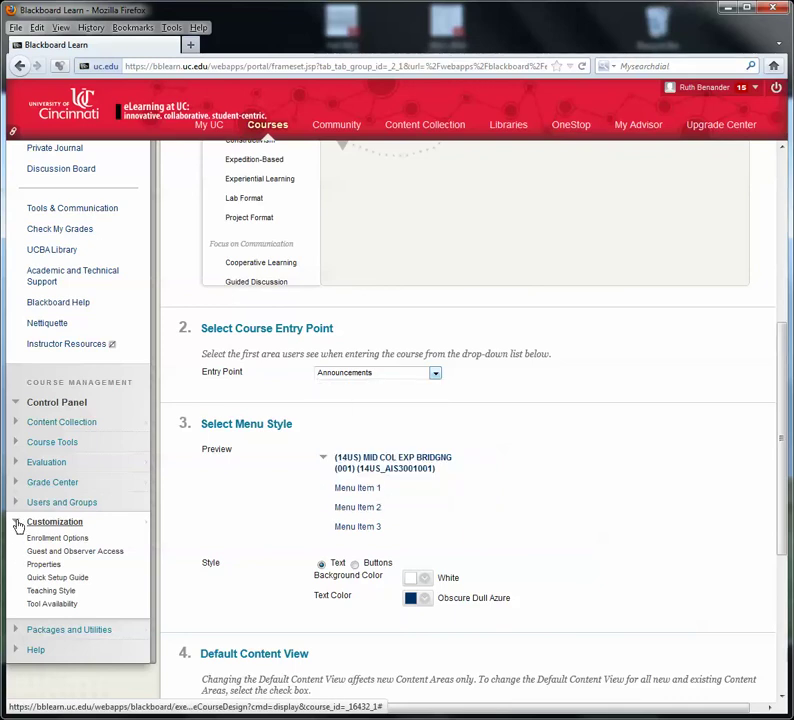
Open the course Properties page, where Make Course Available is still No
left_click(45, 565)
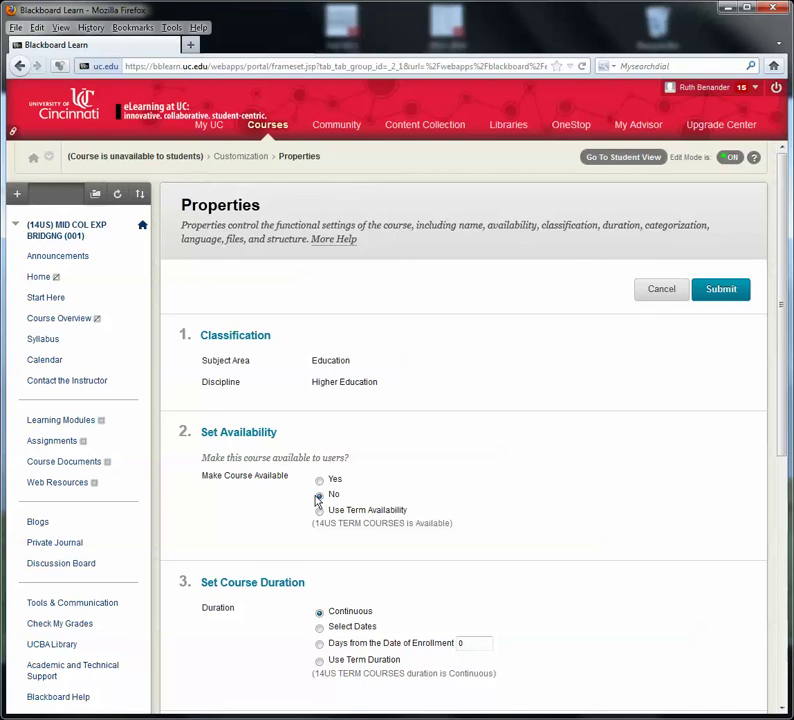
Switch to the course Calendar showing an empty March 2014
left_click(42, 362)
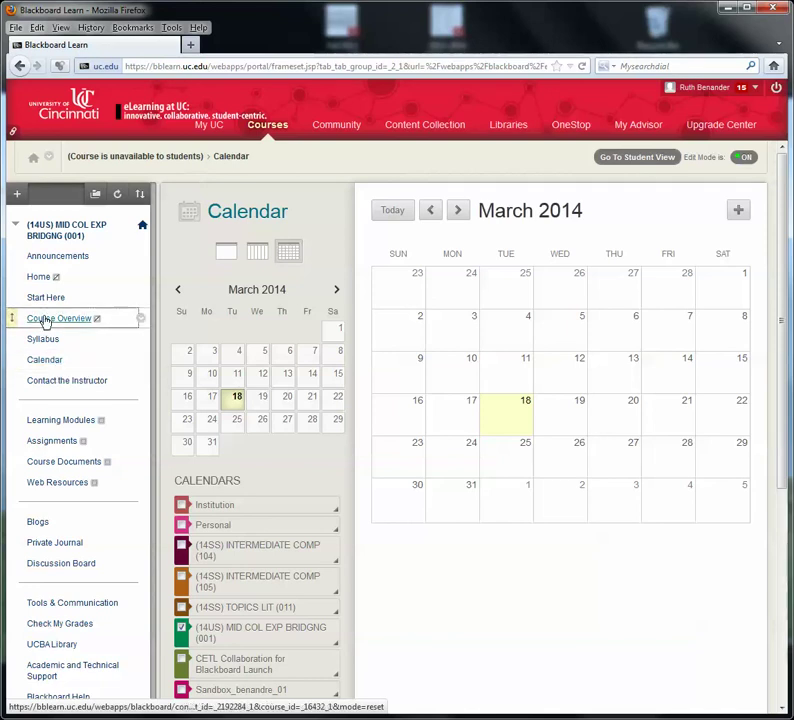
Open Course Overview, set its menu link to Show Link, and scroll through the page
left_click(45, 319)
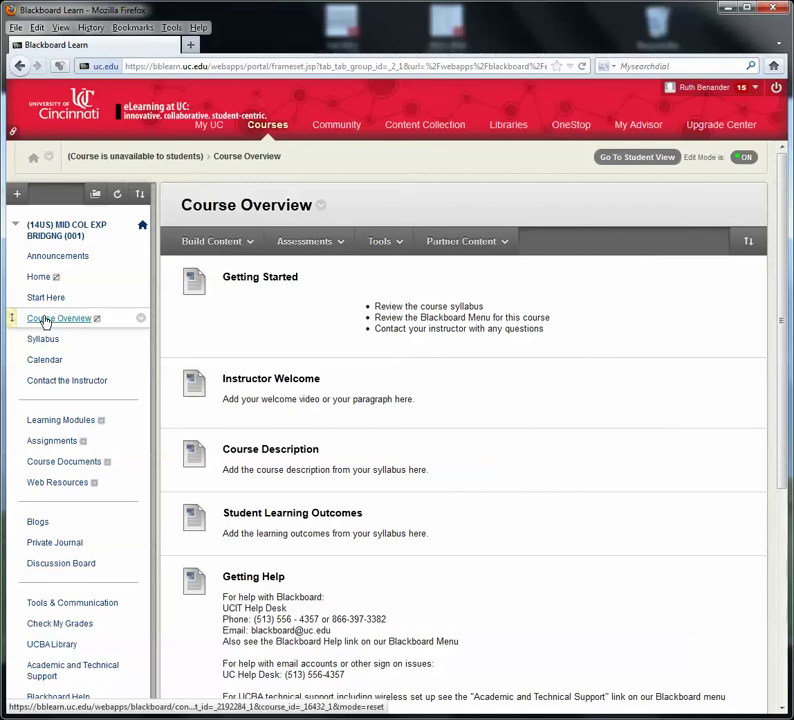
left_click(141, 320)
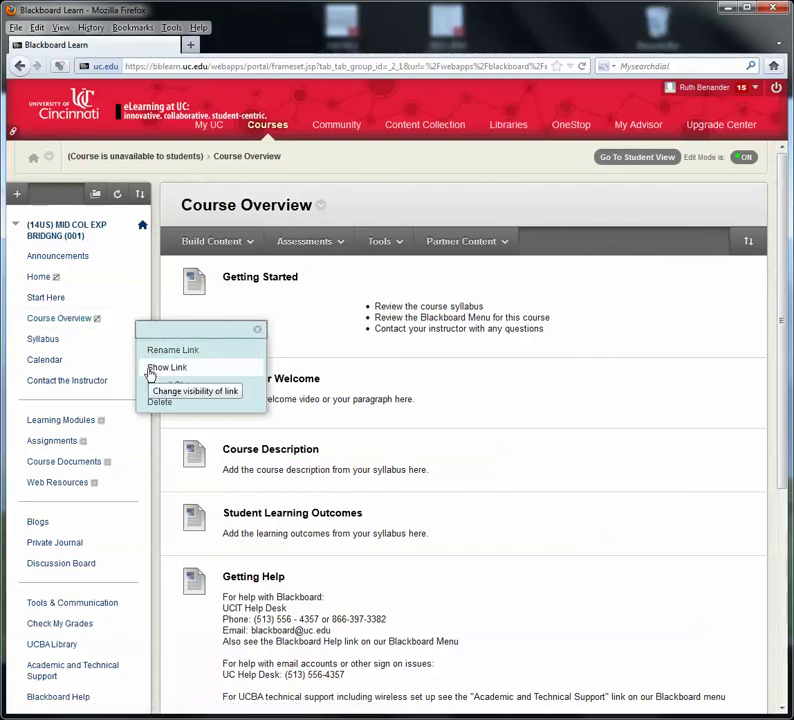
left_click(57, 320)
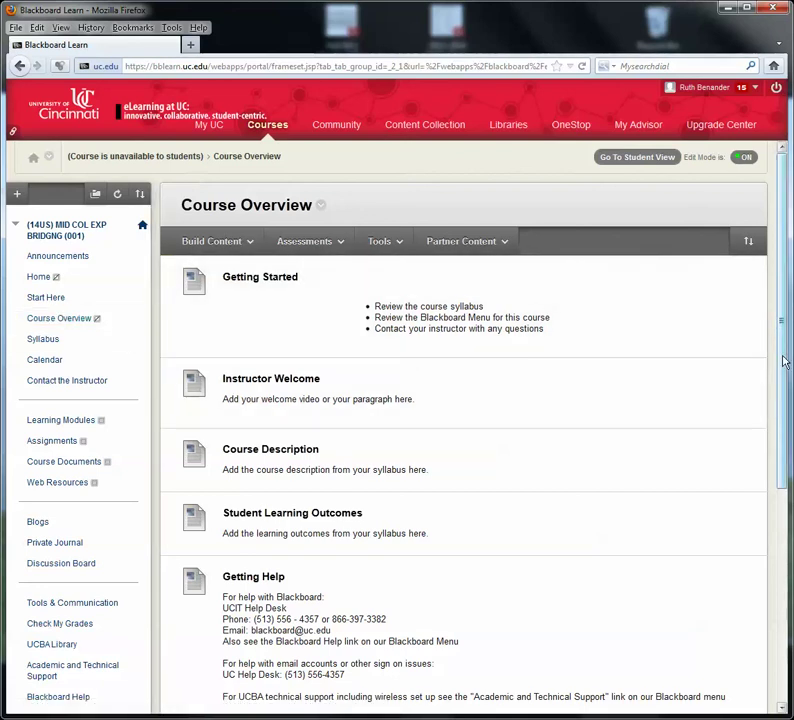
left_click_drag(783, 360, 789, 472)
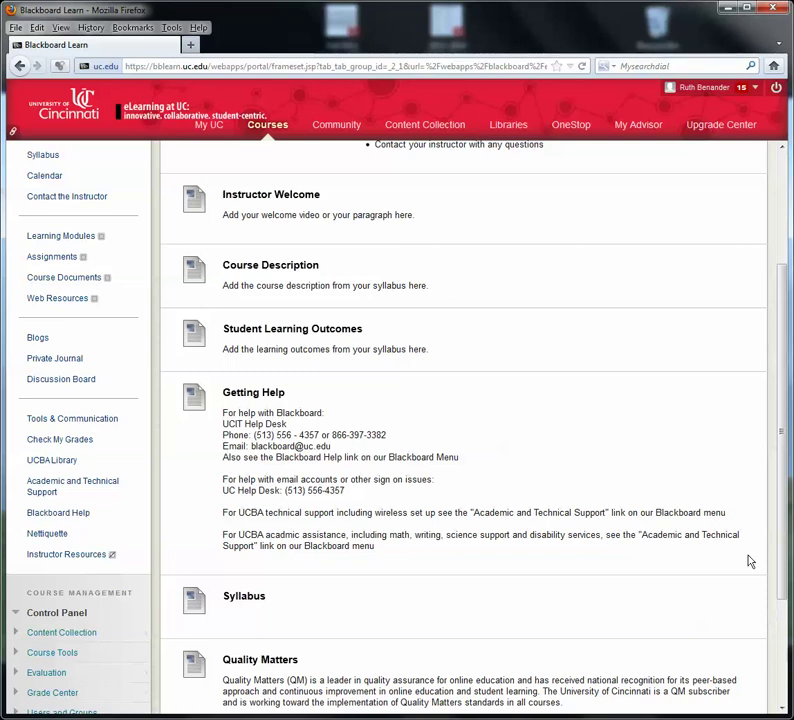
mouse_move(783, 585)
left_mouse_down()
mouse_move(781, 633)
mouse_move(780, 590)
left_mouse_up()
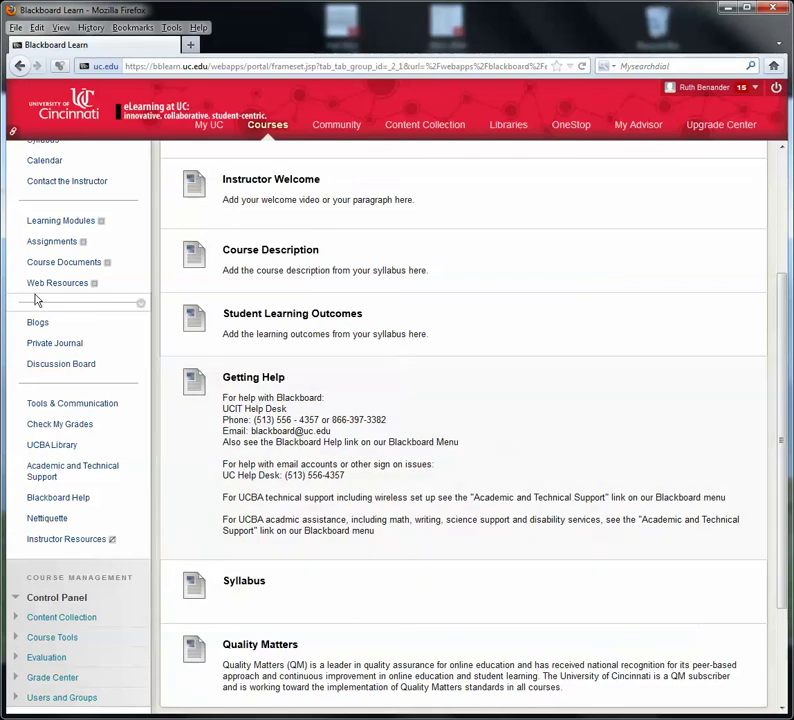
scroll(50, 266, "up", 4)
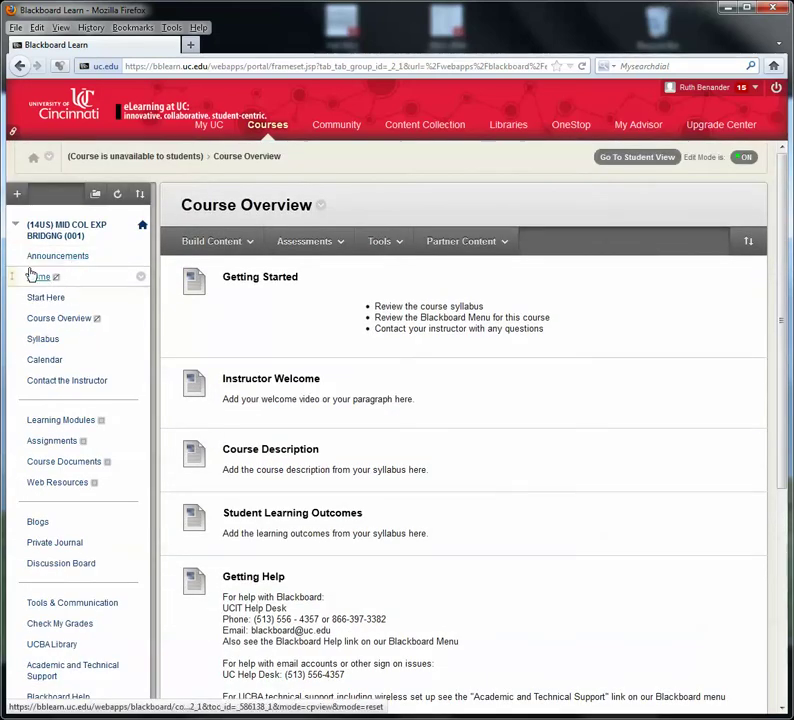
Go to the course Home page and look over its Announcements, Getting Help and other modules
left_click(38, 278)
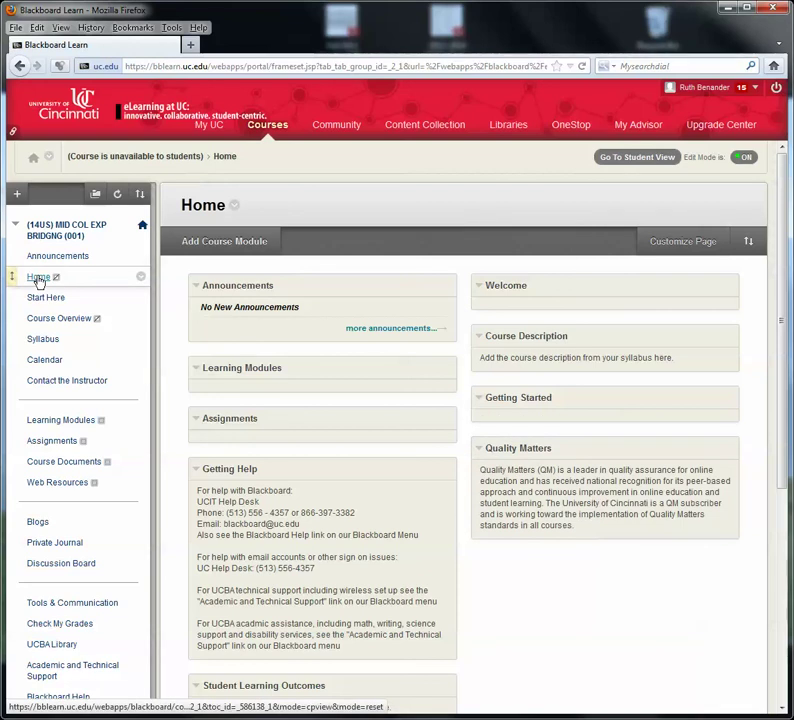
mouse_move(257, 361)
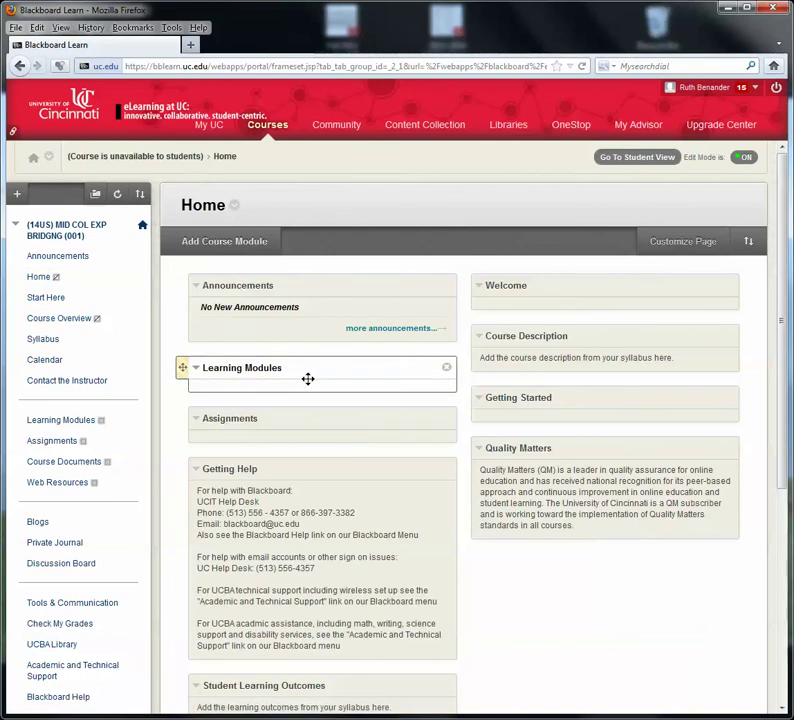
mouse_move(307, 418)
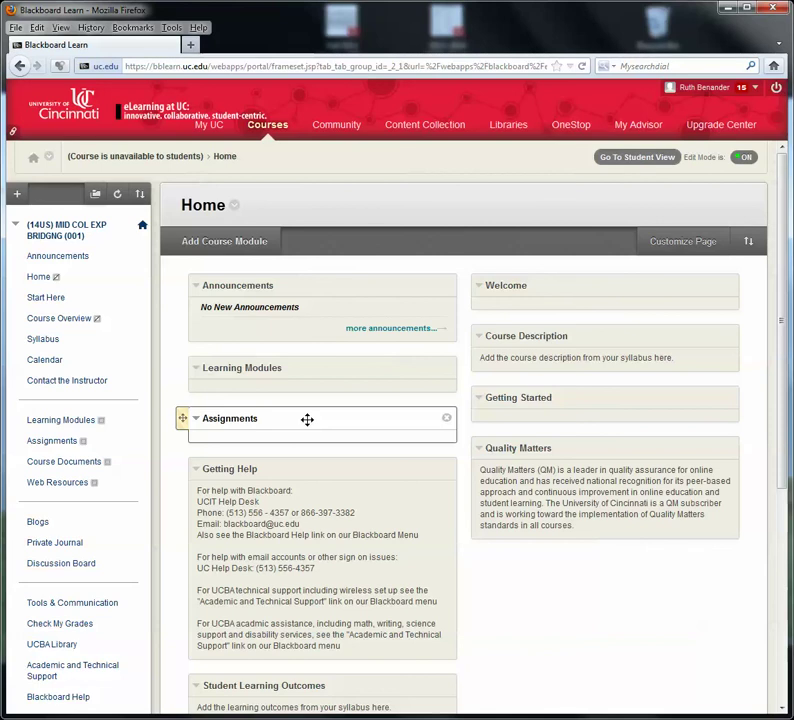
scroll(307, 420, "down", 2)
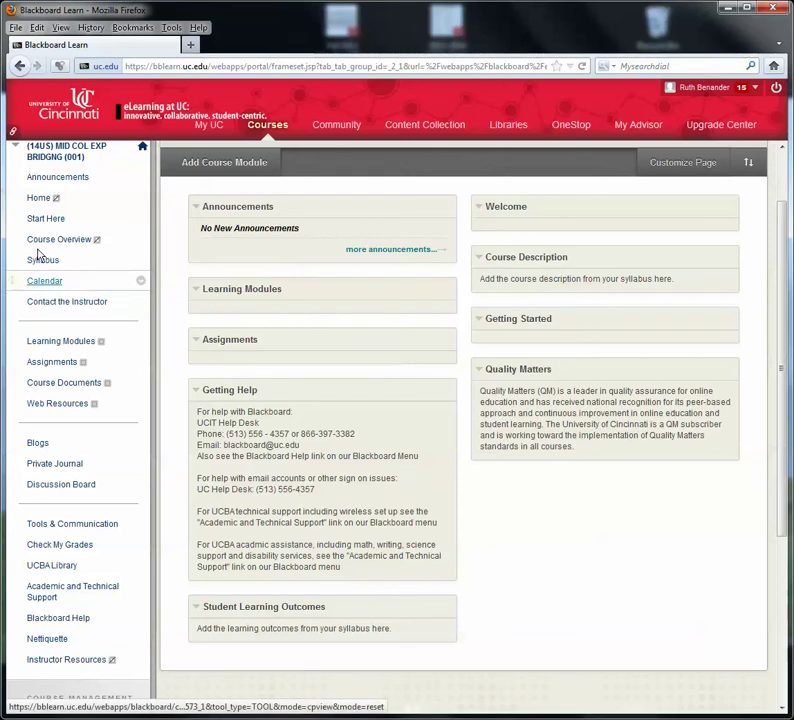
From the Assignments content area, start a new Item through the Build Content menu
left_click(52, 363)
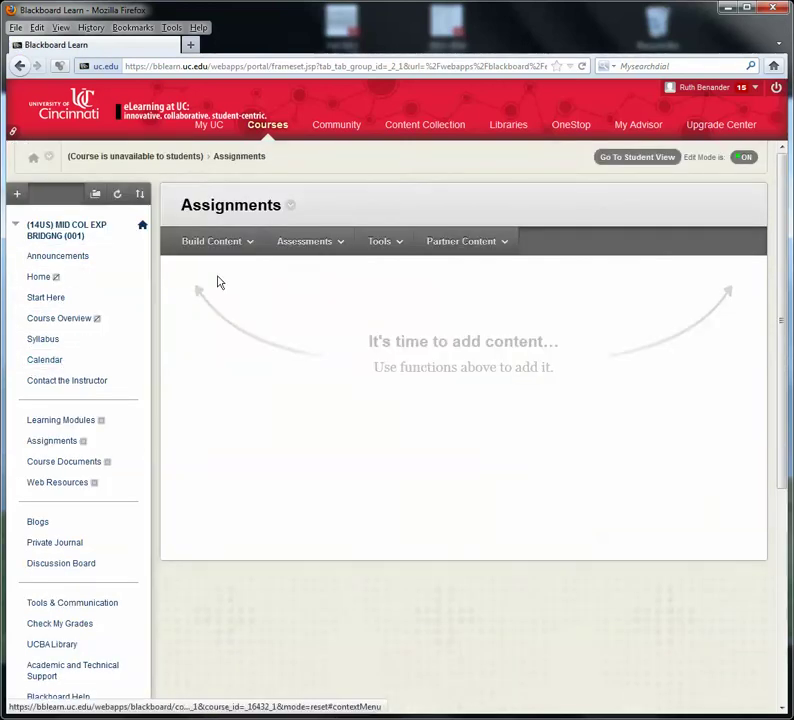
left_click(211, 243)
left_click(188, 299)
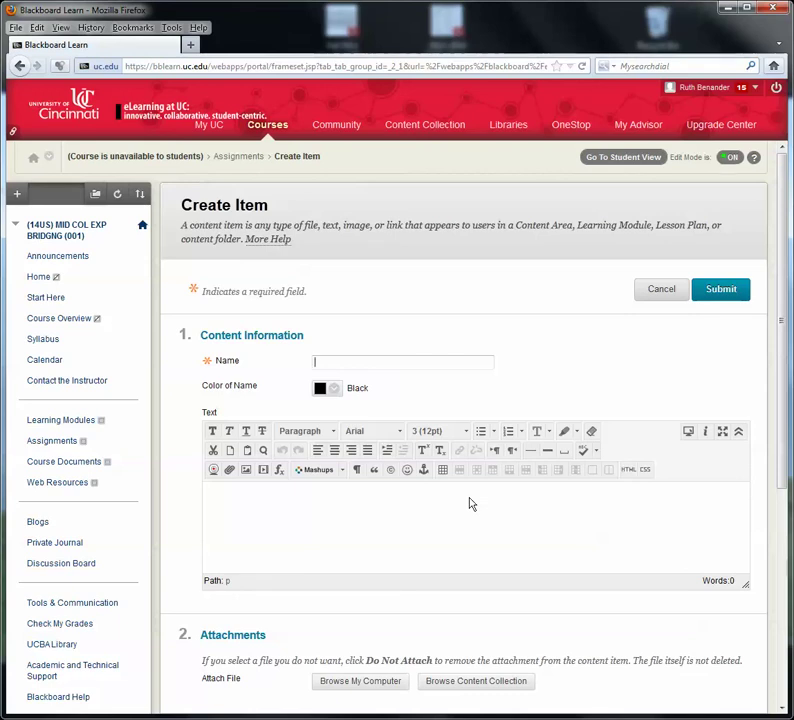
Collapse and re-expand the Text editor toolbar, then leave the form for the Announcements page
left_click(739, 434)
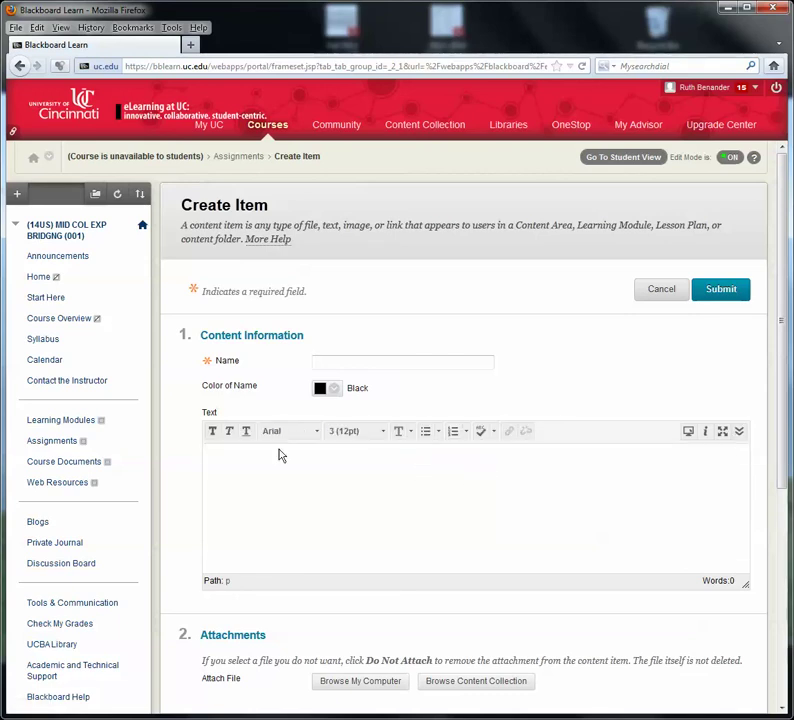
left_click(738, 435)
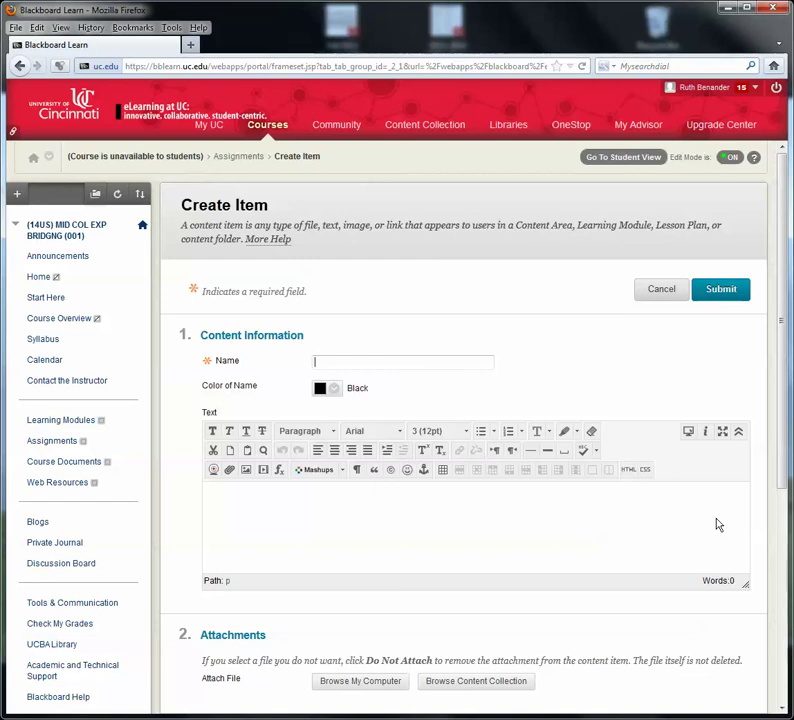
left_click(56, 257)
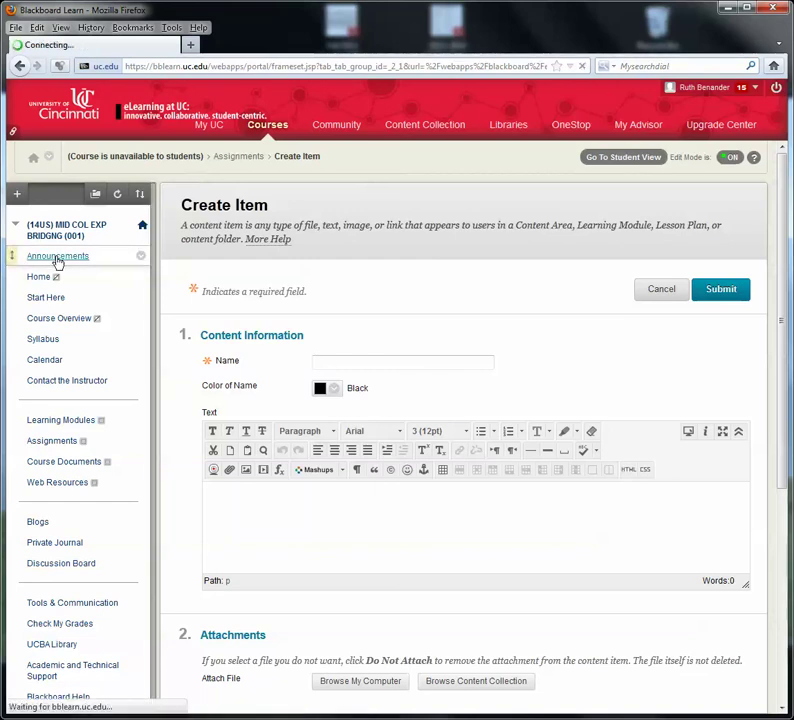